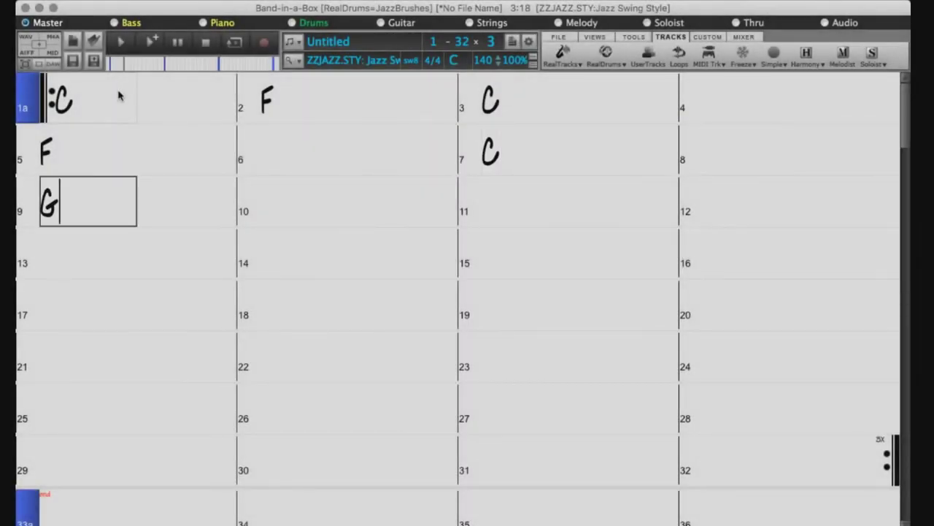
key(Return)
Commit the last chords, confirm the _NOON style, and play 'Unrelenting Wonder' at 60 bpm.
key(F9)
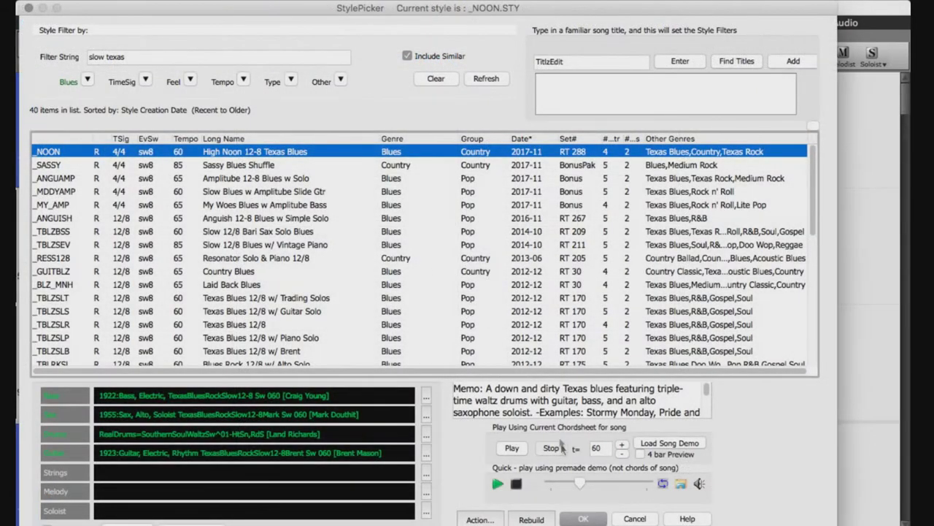
click(582, 517)
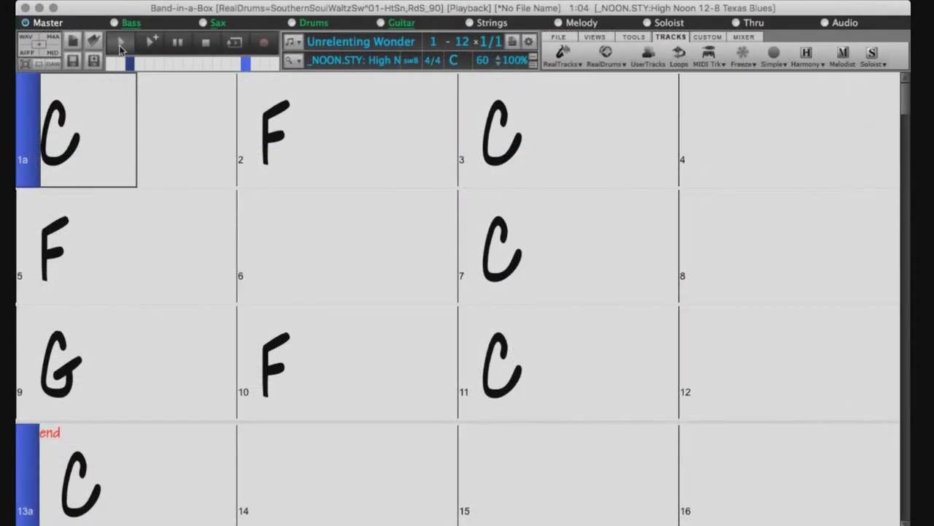
click(121, 44)
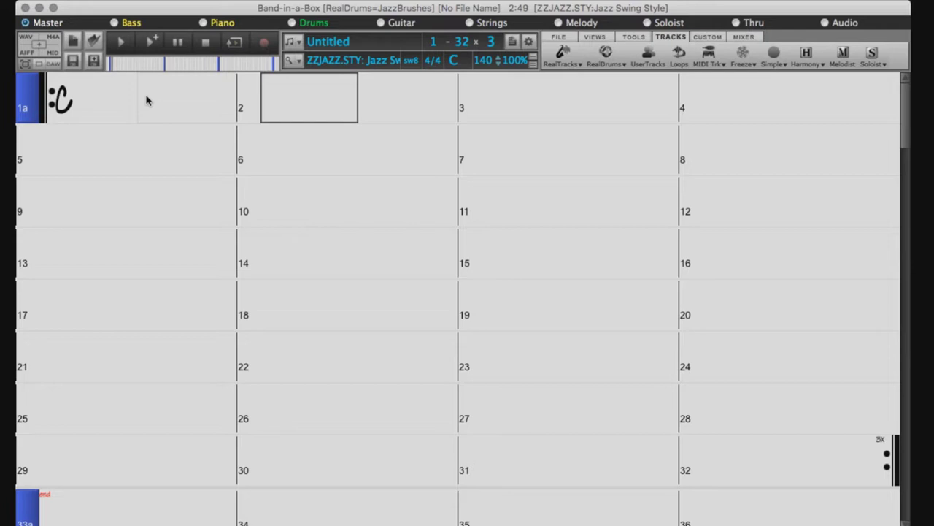
Enter Cm in bar 1's second half, then C7 and Cmaj7 in bar 2.
click(113, 99)
click(336, 242)
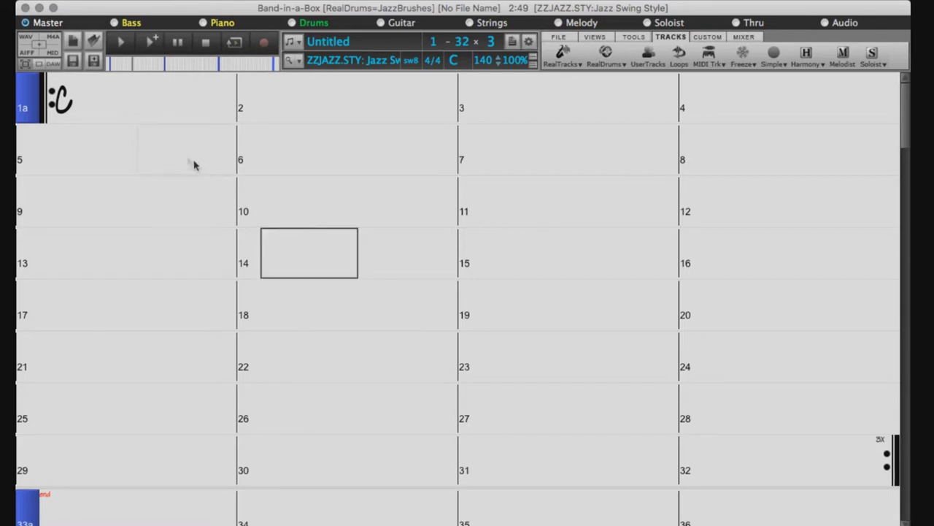
click(92, 112)
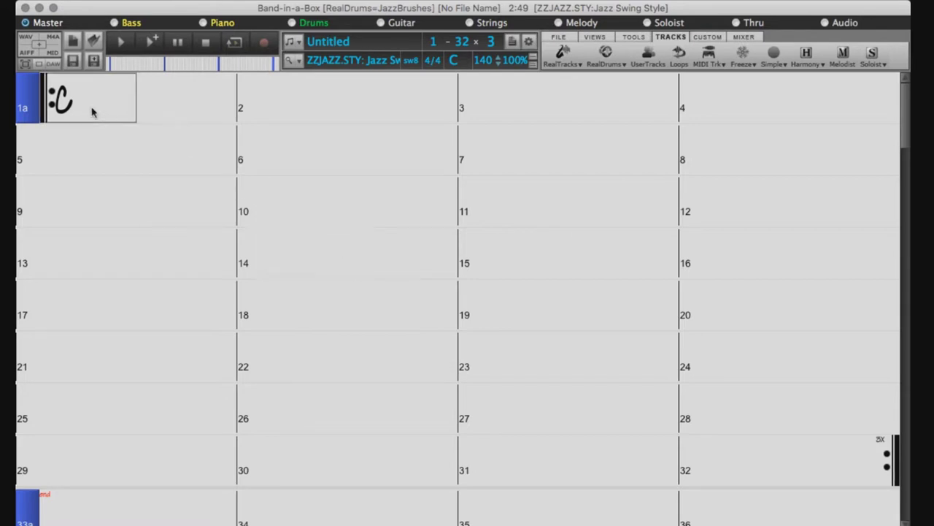
click(161, 116)
text(Cm)
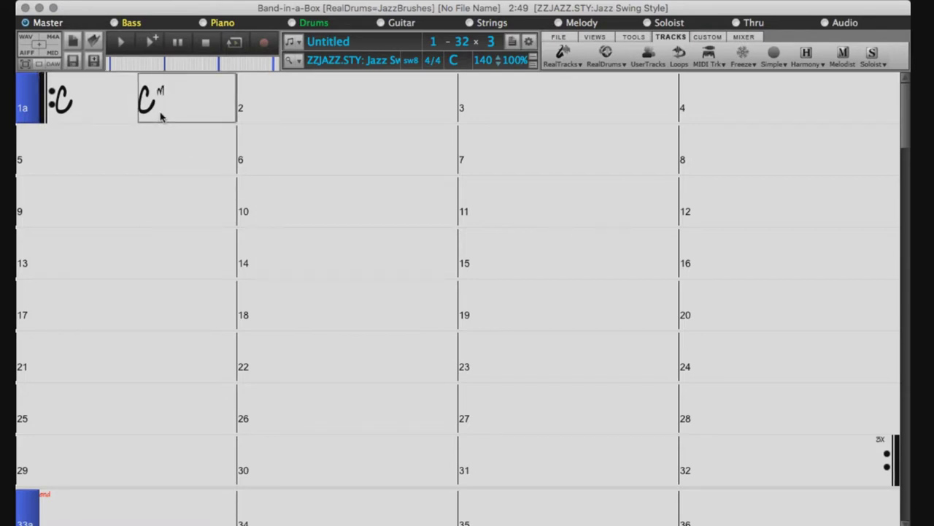
key(Return)
text(C7)
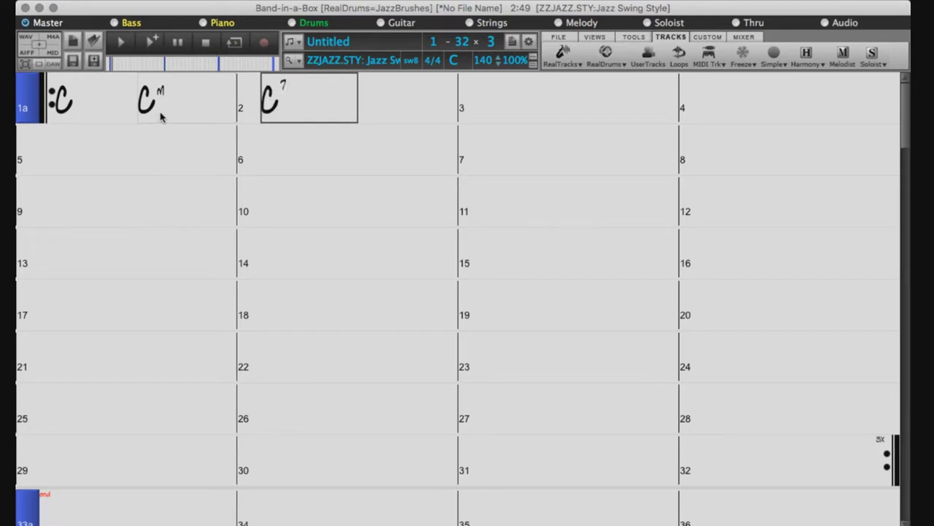
key(Return)
text(Cmaj)
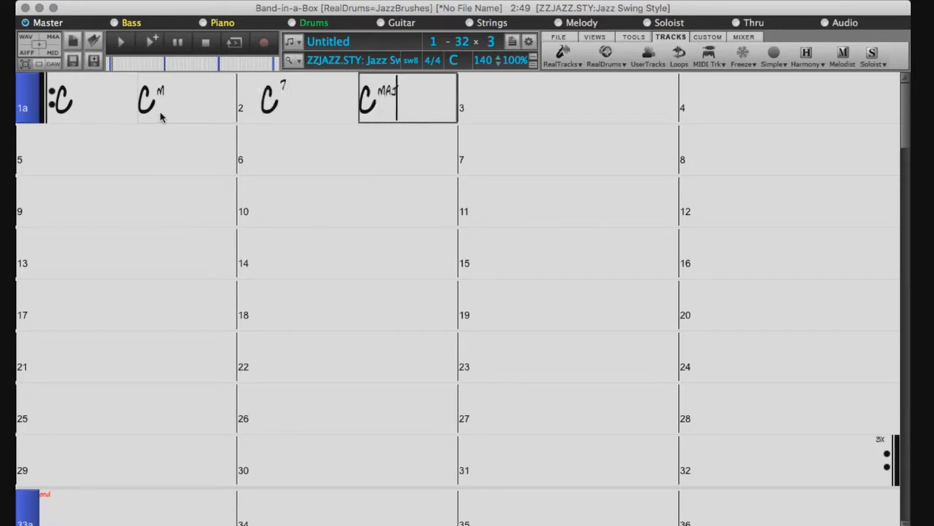
text(7)
key(Return)
Enter Cm7 and Cm7b5 in bar 3, then Cdim and Csus in bar 4.
text(Cm7)
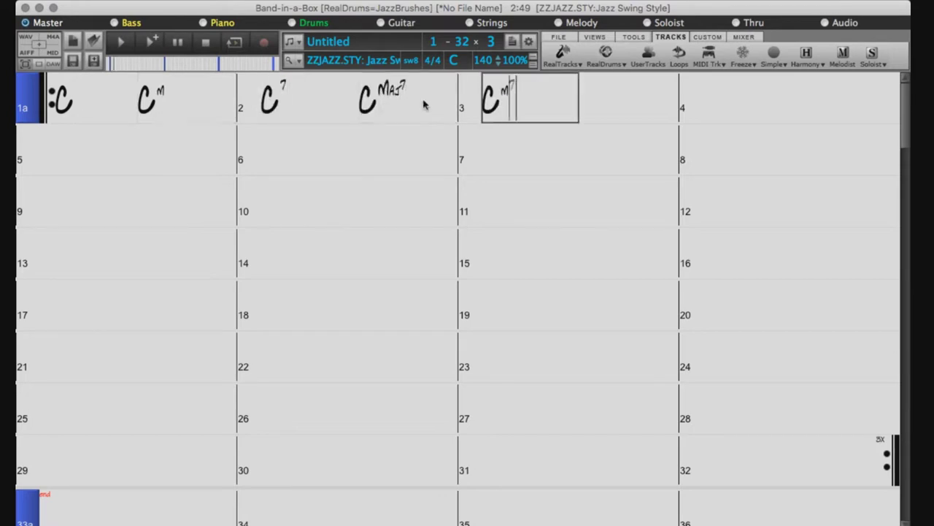
key(Return)
text(Cm7)
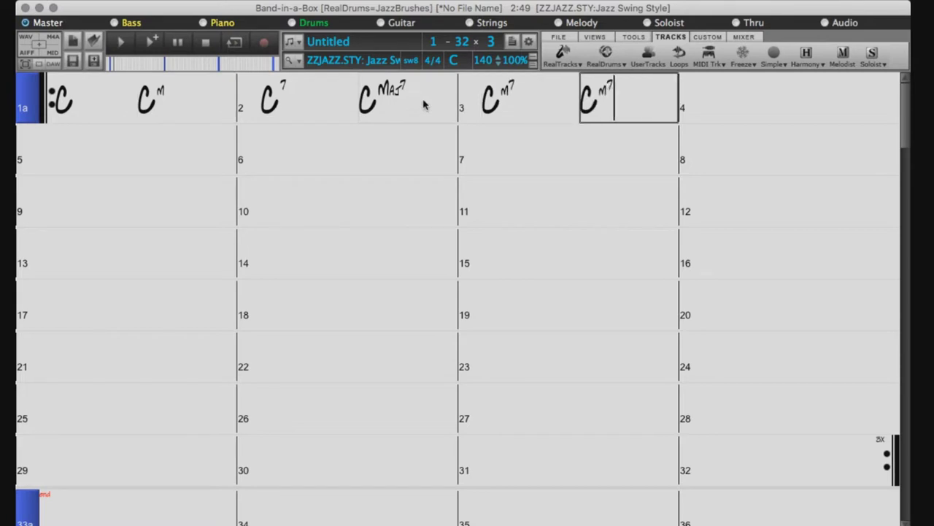
text(b5)
key(Return)
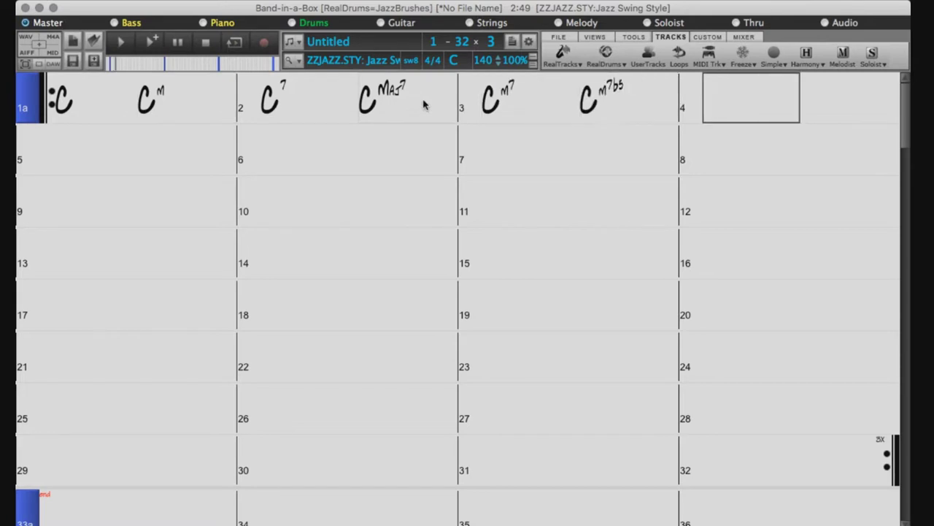
text(Cdim)
key(Return)
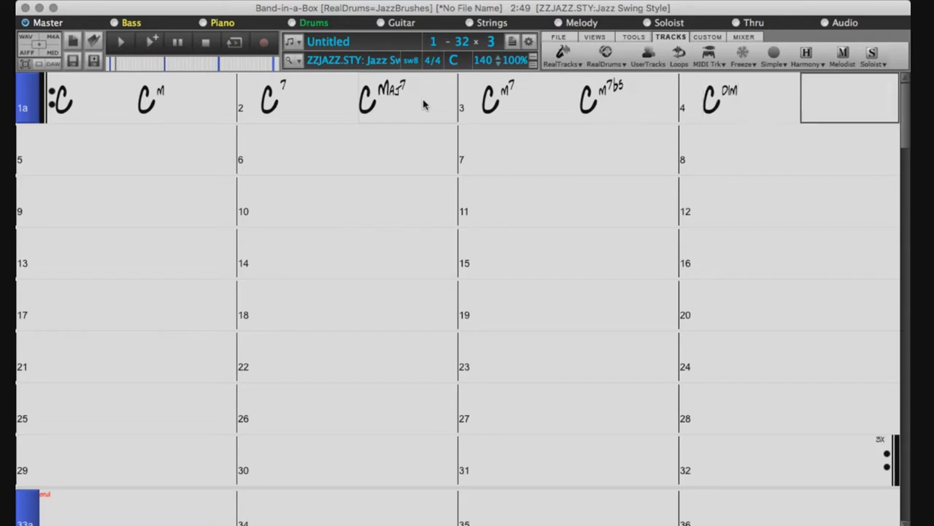
text(Csus)
key(Return)
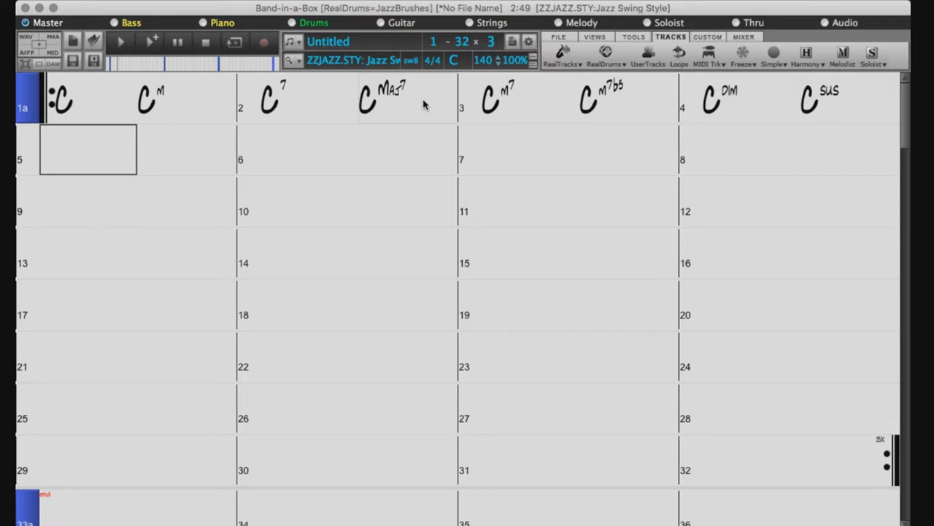
Put C13b5 and C7susb9#11b13 in bar 5's two halves, then start a new song.
text(C13)
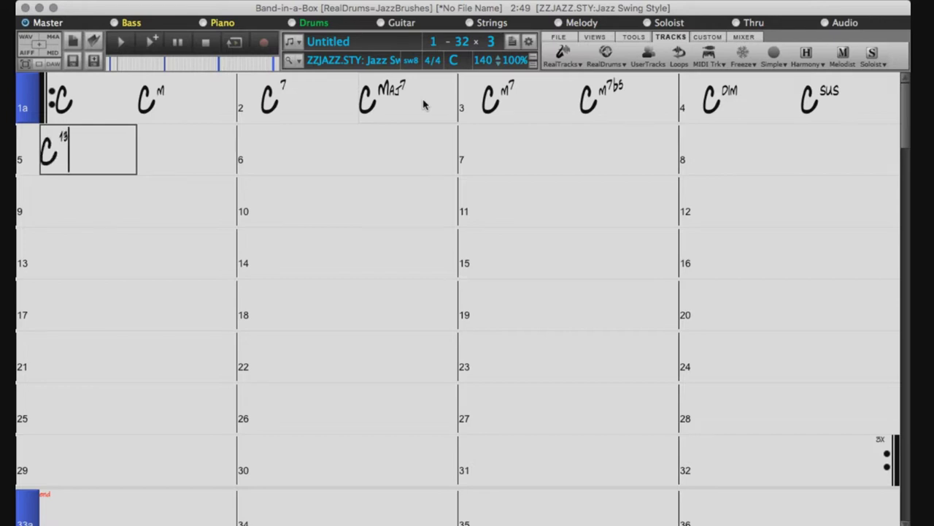
text(b5)
key(Return)
text(C7susb9#11b13)
key(Return)
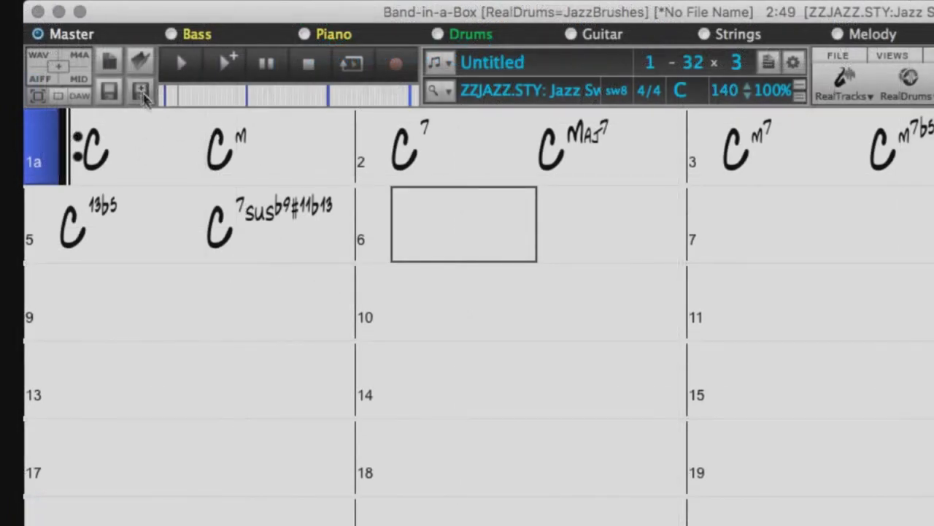
click(111, 65)
Discard the chord demo and enter F in bar 2, C in bar 3, F in bar 5.
click(745, 490)
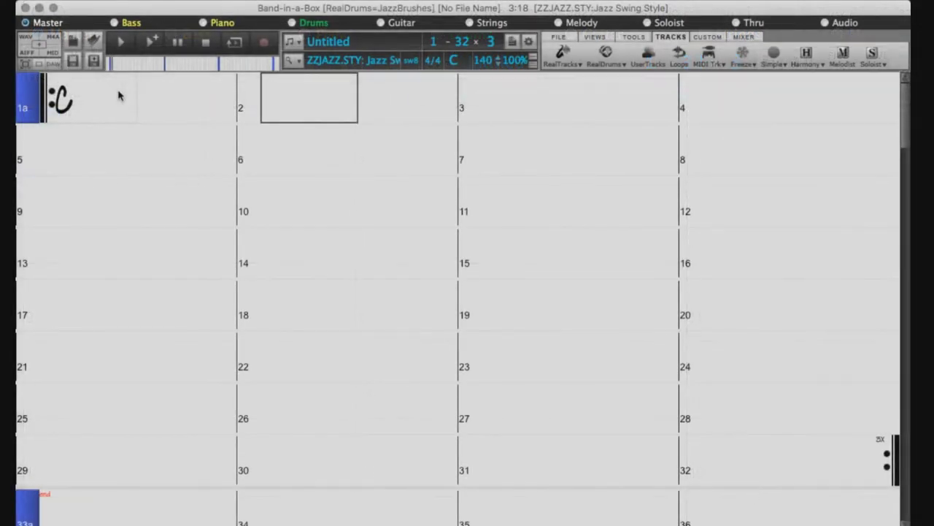
text(F)
key(Return)
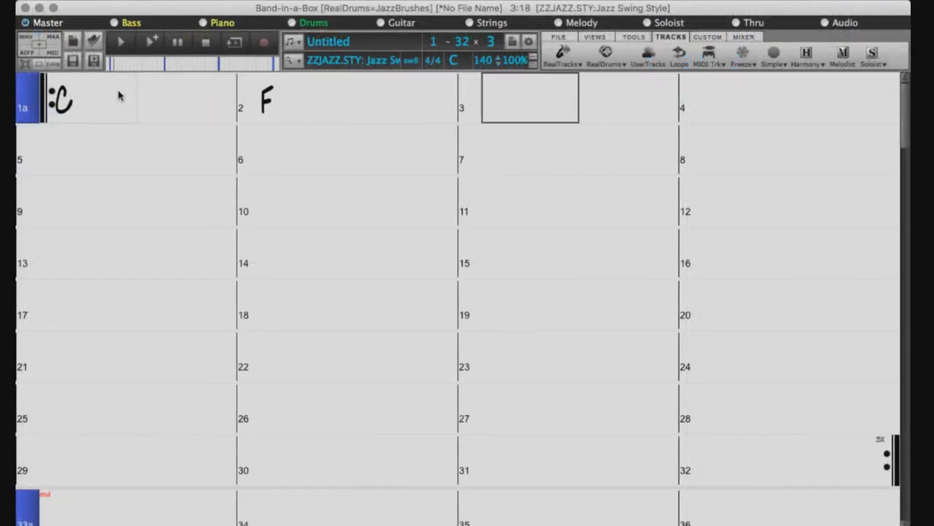
text(C)
key(Return)
key(Return)
text(F)
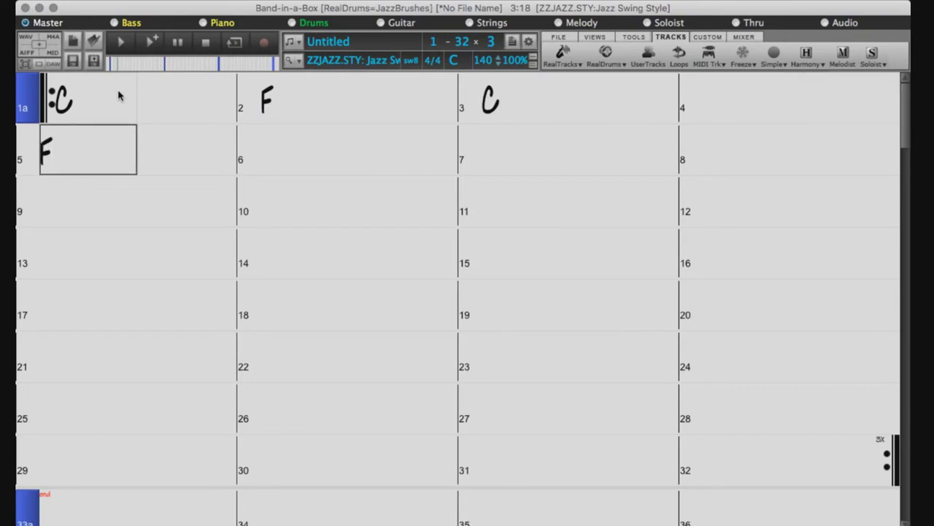
Enter C in bar 7, G in bar 9, F in bar 10 and C in bar 11.
key(Return)
key(Return)
text(C)
key(Return)
key(Return)
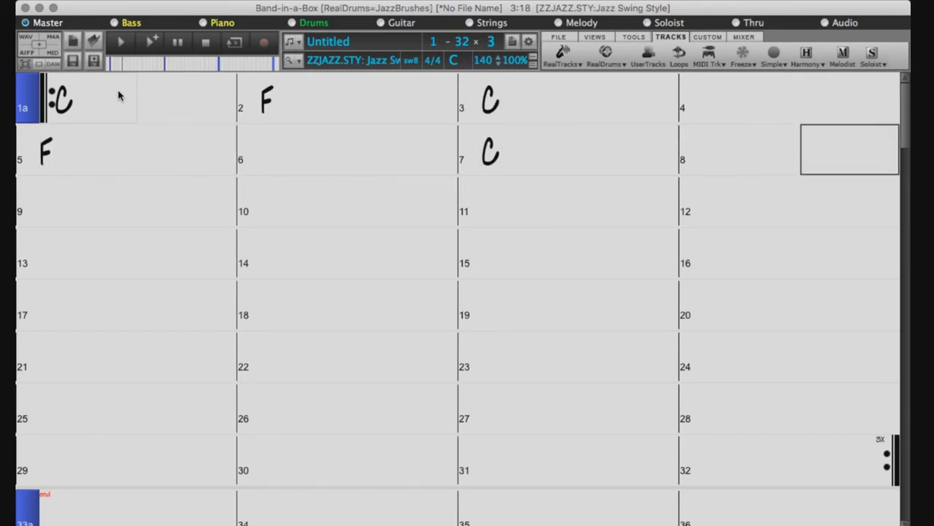
key(Return)
text(G)
key(Return)
text(F)
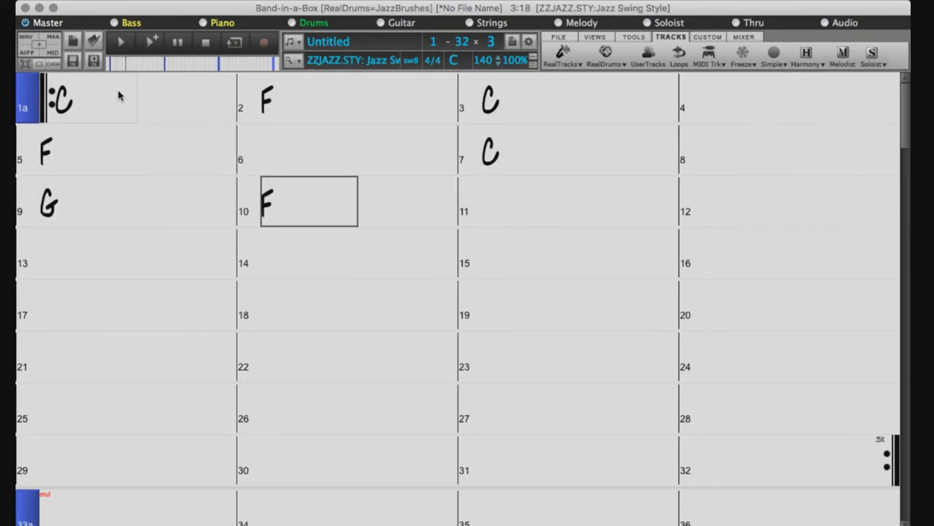
key(Return)
text(C)
key(Return)
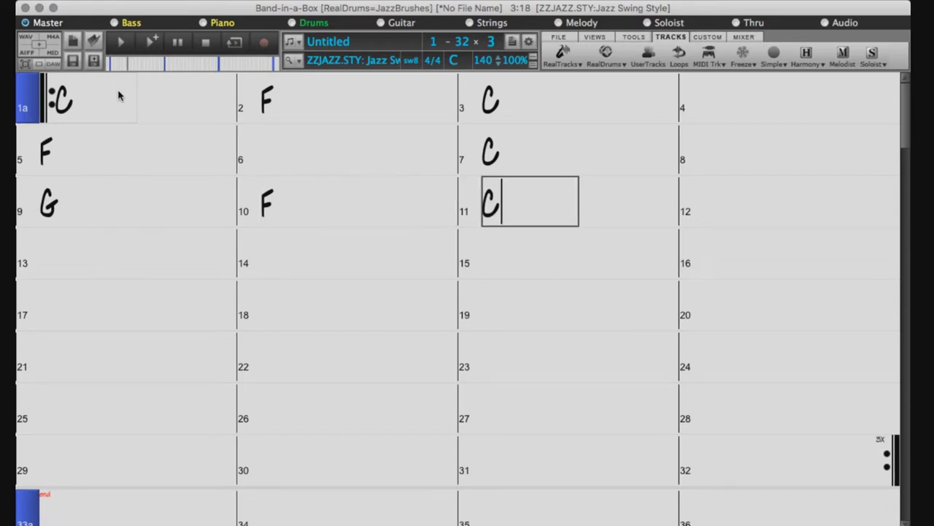
key(Return)
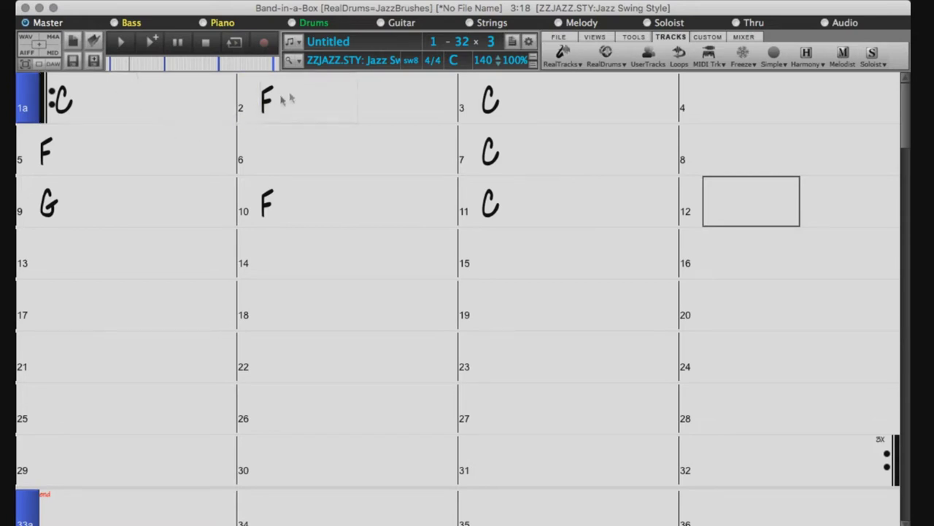
End the chorus at bar 12 and set the number of choruses to 1.
click(462, 46)
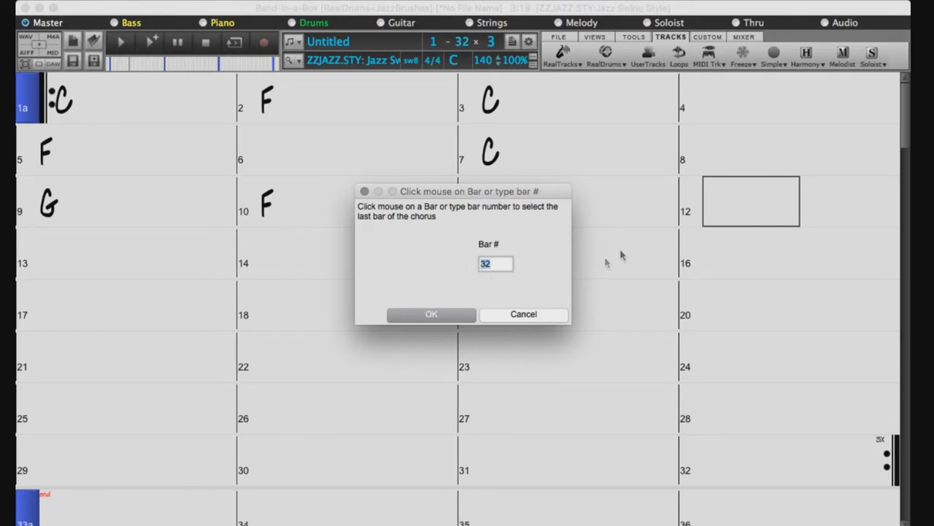
click(715, 207)
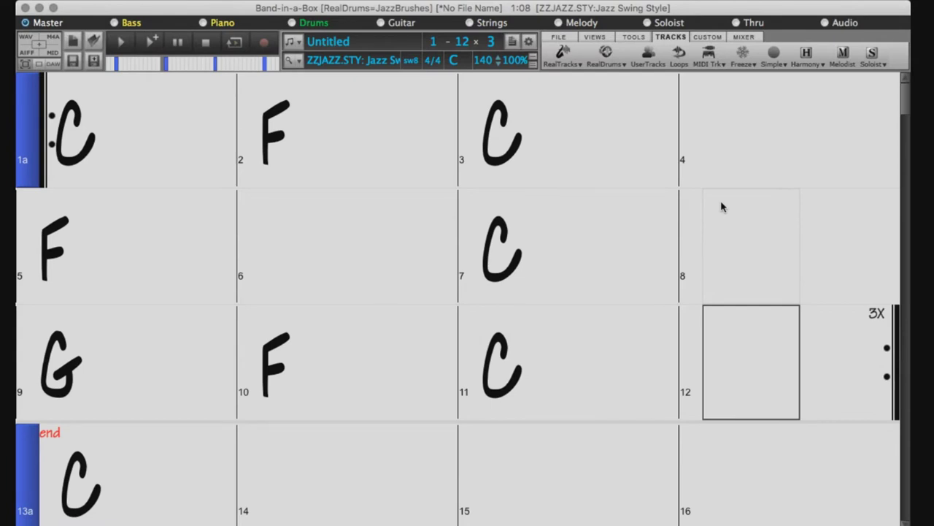
click(491, 43)
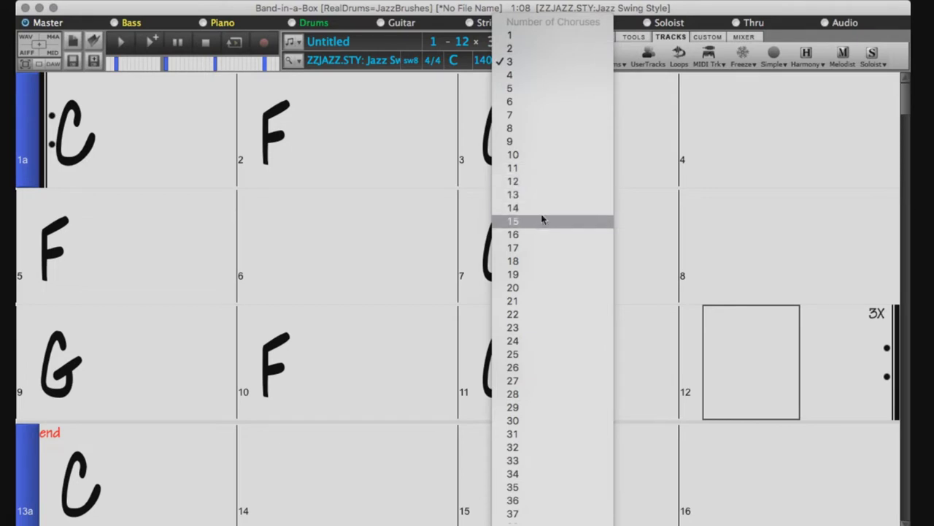
click(548, 36)
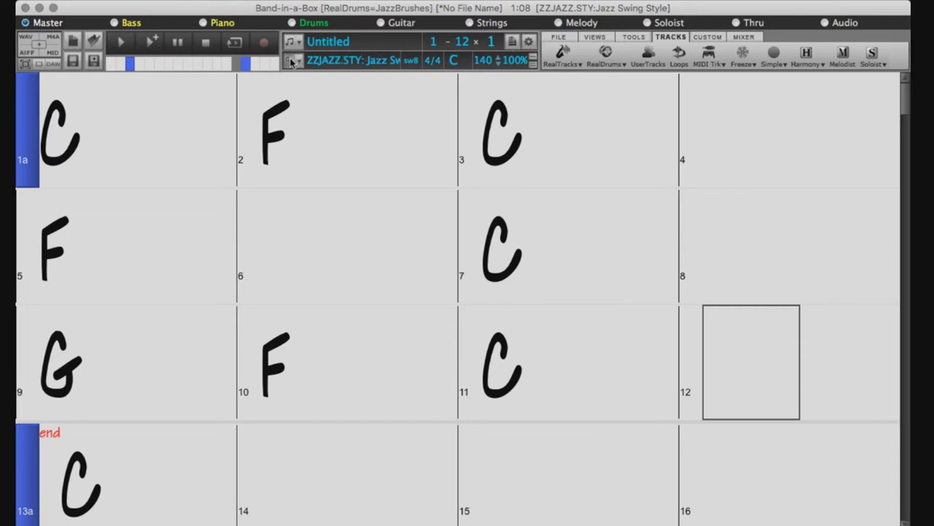
Open the StylePicker and scroll through its catalogue of 5,362 styles.
click(291, 61)
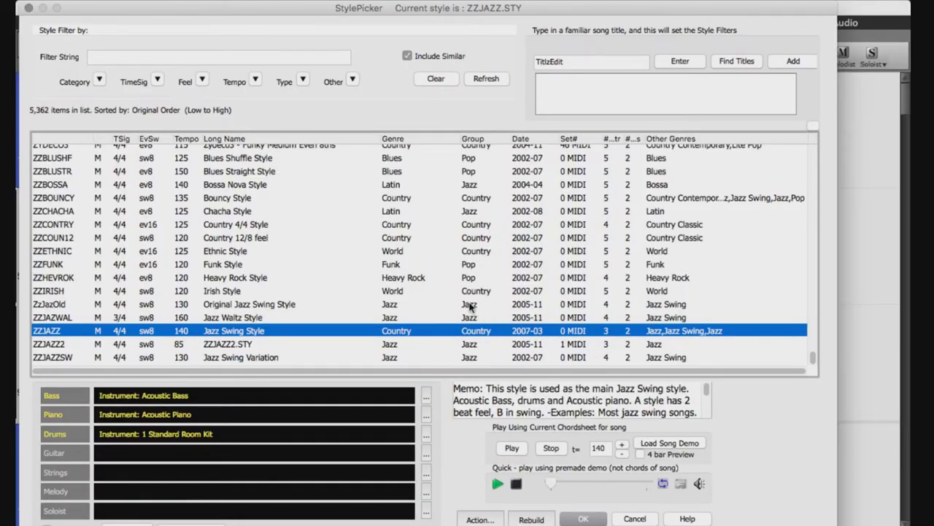
scroll(470, 308, up, 10)
scroll(470, 308, up, 10)
scroll(469, 308, up, 10)
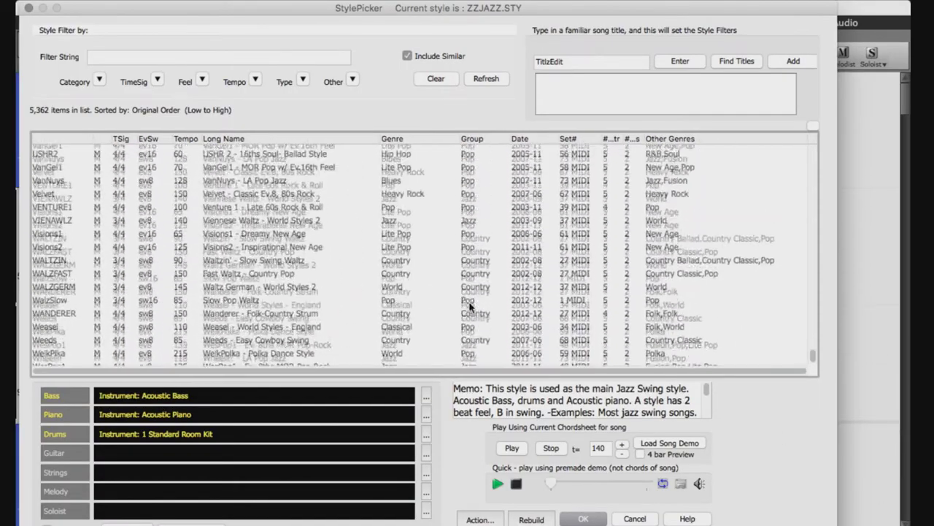
scroll(469, 308, up, 10)
scroll(470, 308, up, 10)
scroll(469, 308, up, 10)
scroll(469, 308, up, 10)
scroll(469, 308, up, 5)
scroll(469, 308, up, 3)
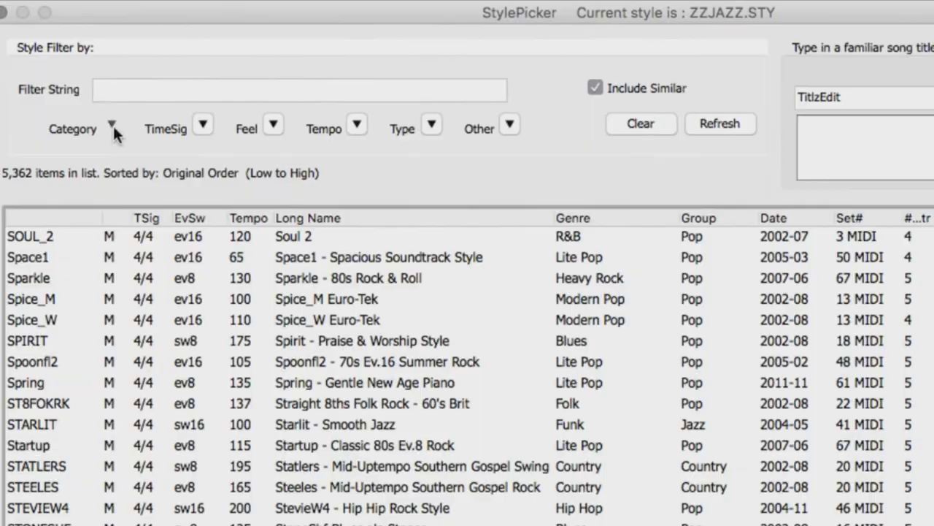
Filter styles to the Blues category with 'slow texas' and select _NOON.
click(104, 119)
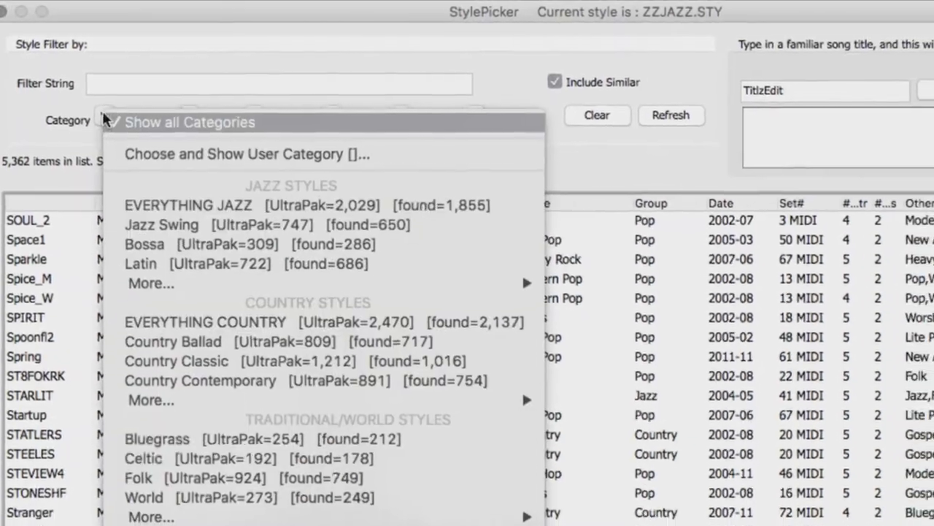
scroll(139, 322, down, 5)
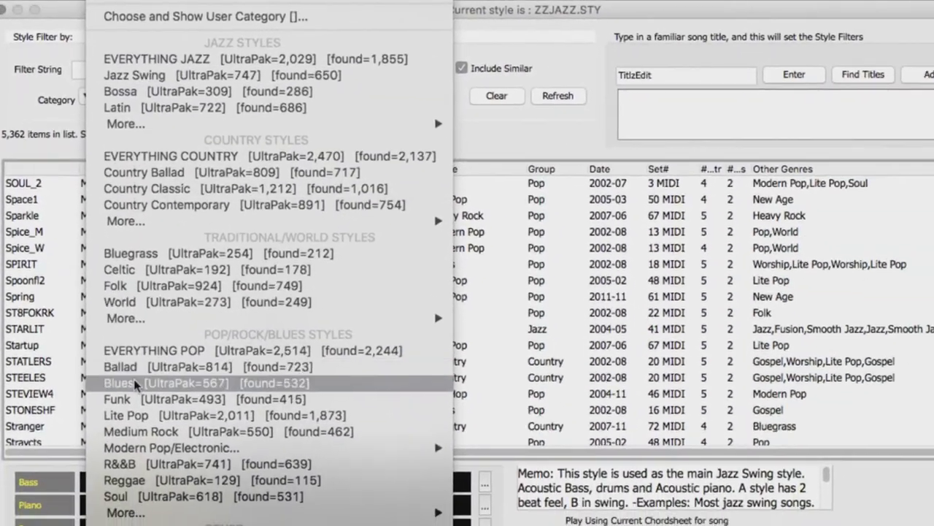
click(135, 384)
scroll(326, 305, down, 5)
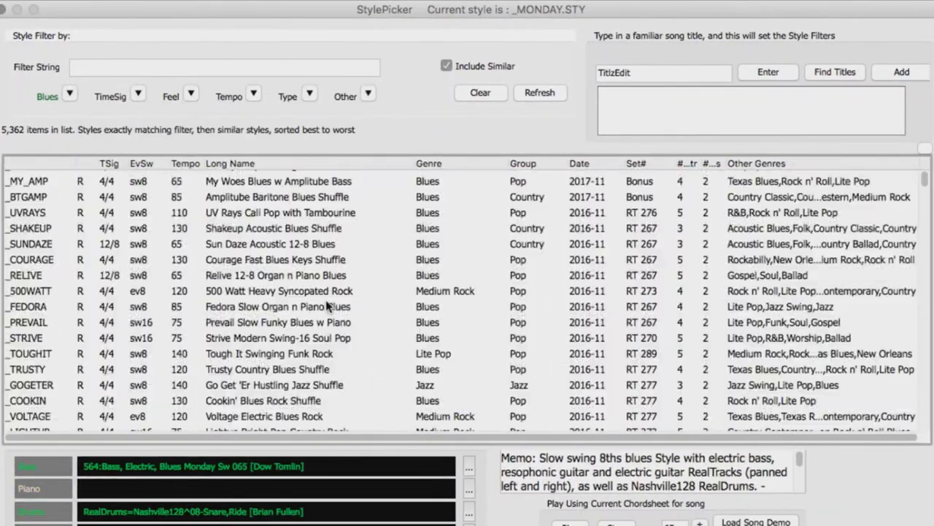
scroll(327, 305, up, 5)
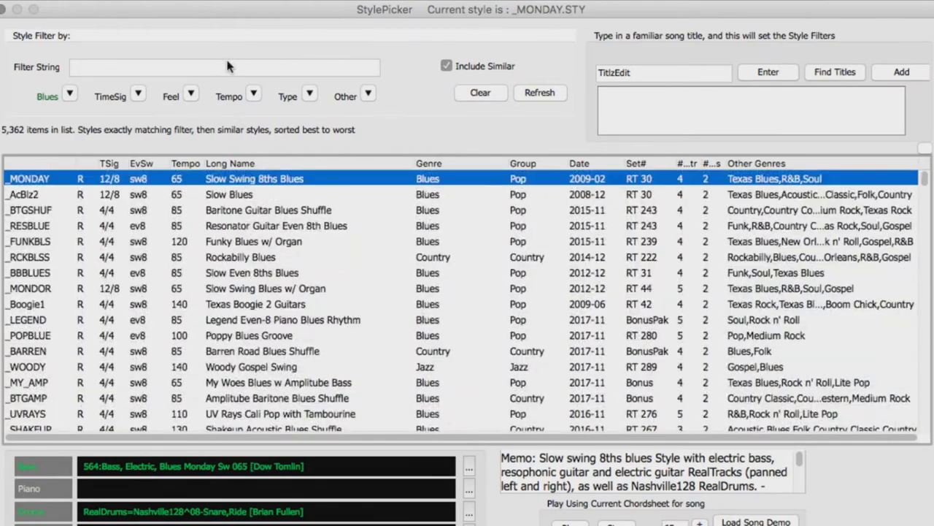
click(227, 64)
text(sl)
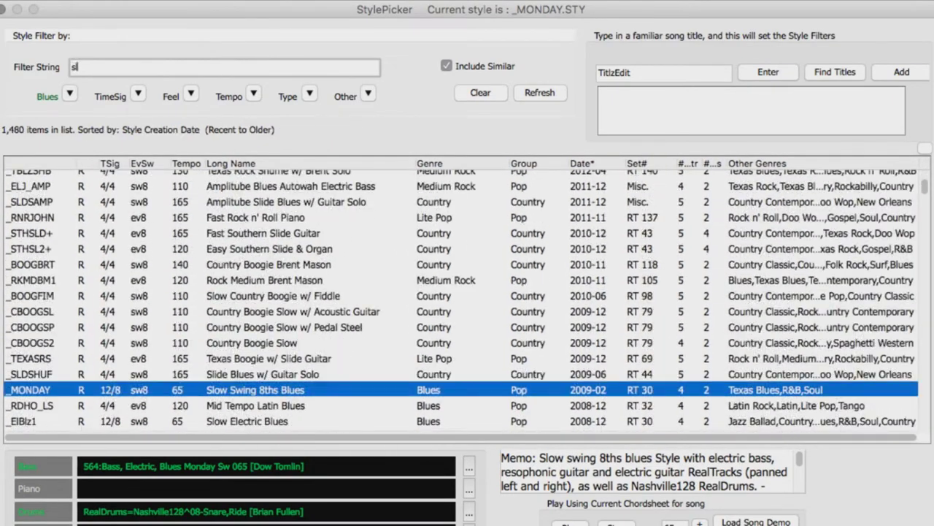
text(ow texas)
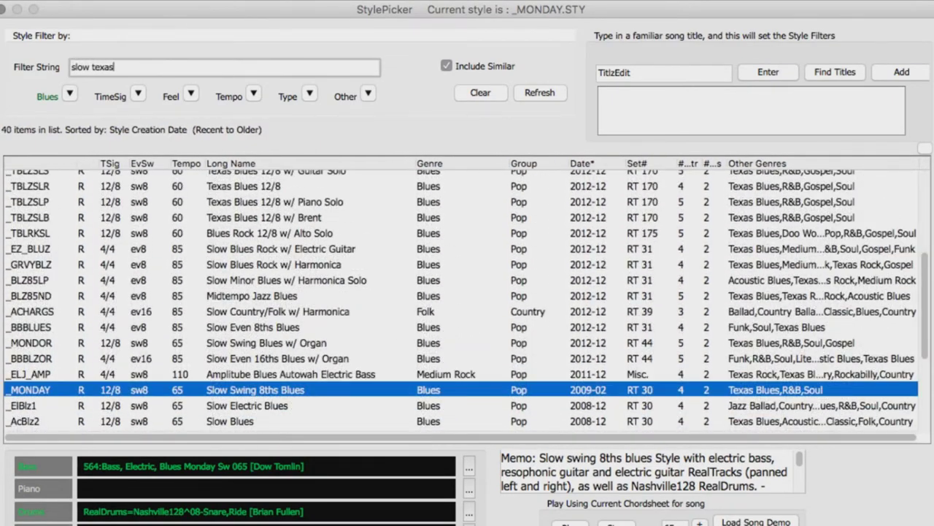
scroll(133, 171, up, 4)
click(133, 177)
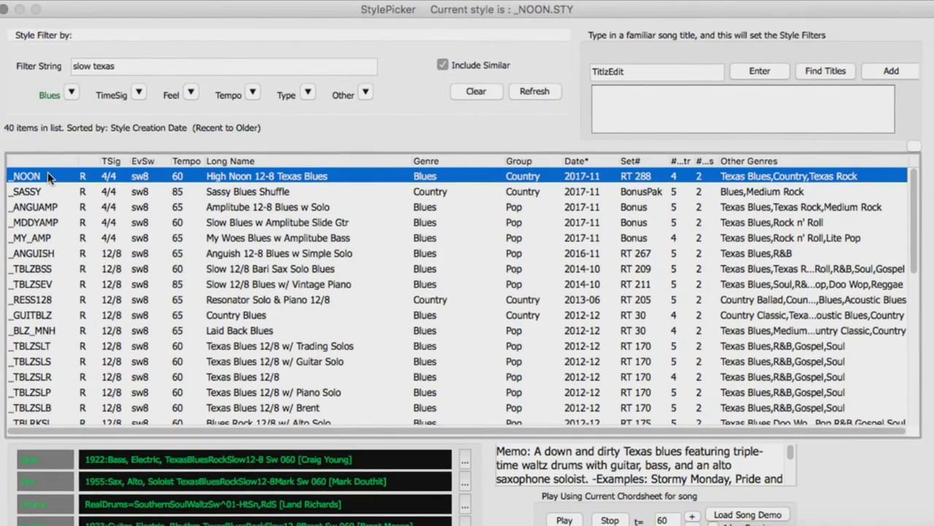
Audition the _NOON High Noon 12-8 Texas Blues style and accept it with OK.
double_click(48, 174)
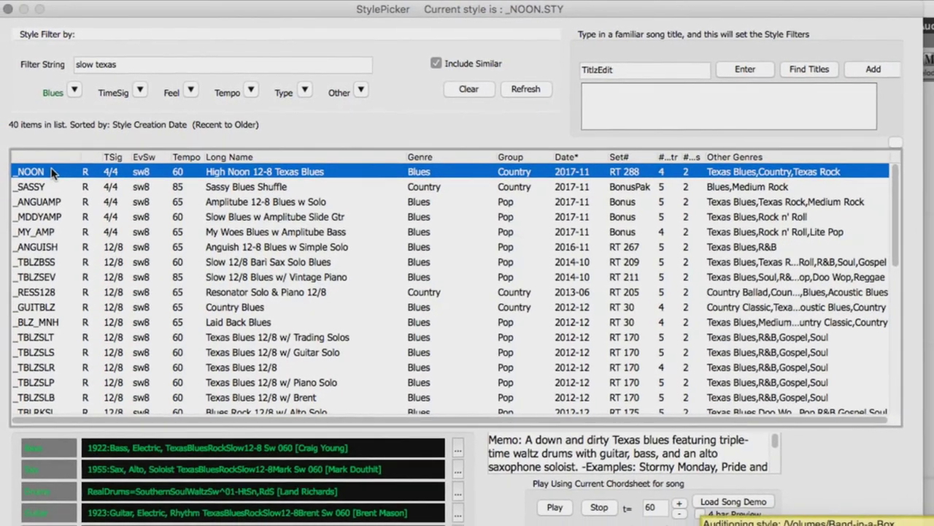
scroll(73, 179, down, 5)
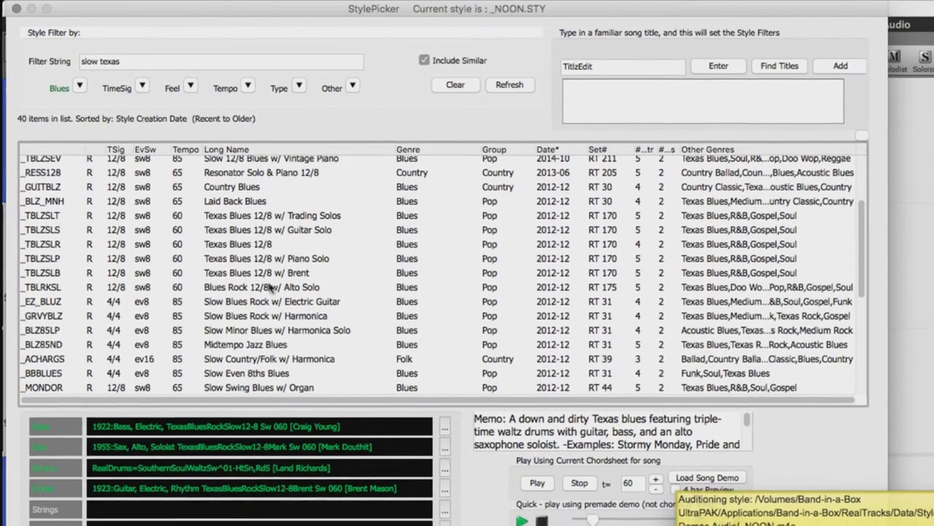
scroll(309, 300, up, 2)
scroll(310, 295, up, 4)
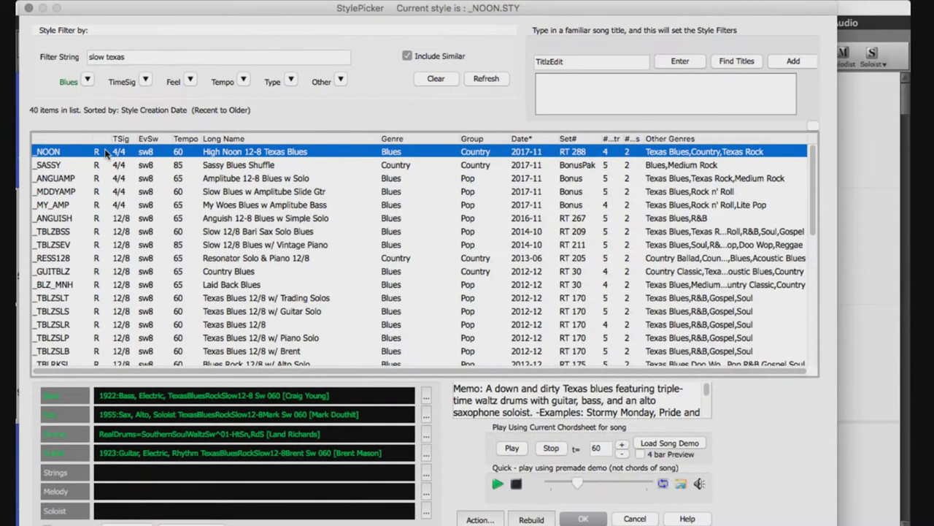
click(575, 518)
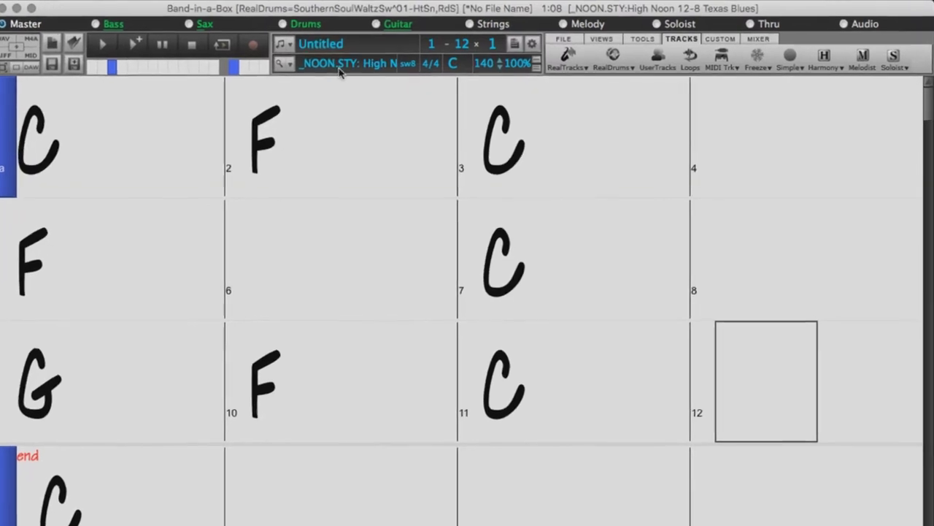
Enter a tempo of 60 bpm in the tempo field.
scroll(499, 70, down, 2)
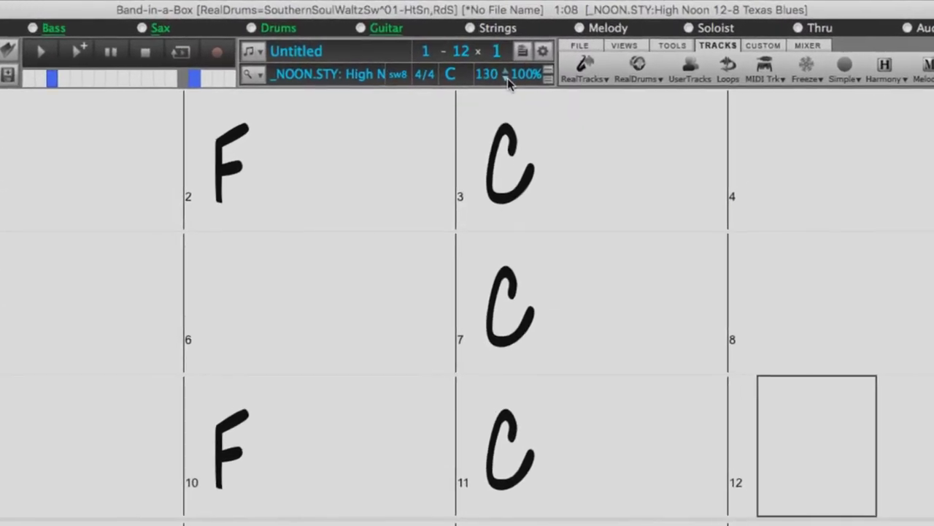
scroll(500, 70, down, 1)
click(487, 81)
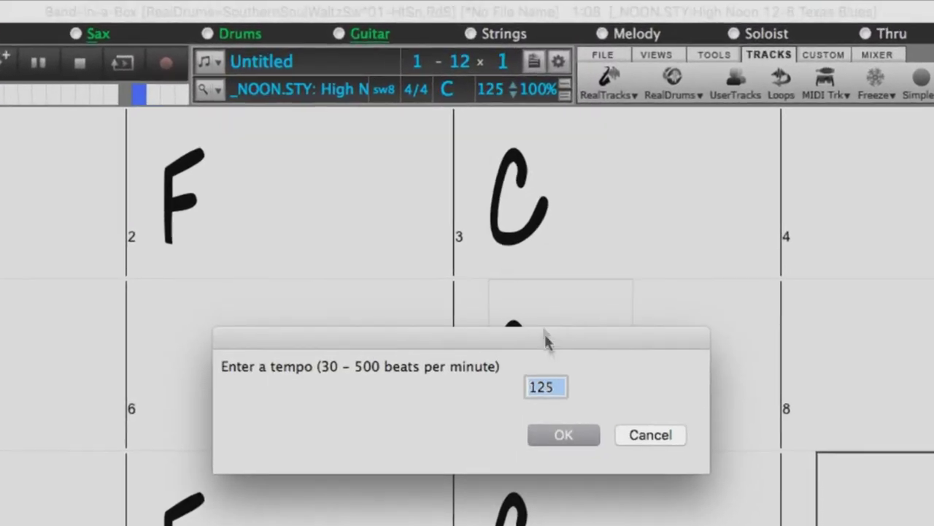
text(60)
key(Return)
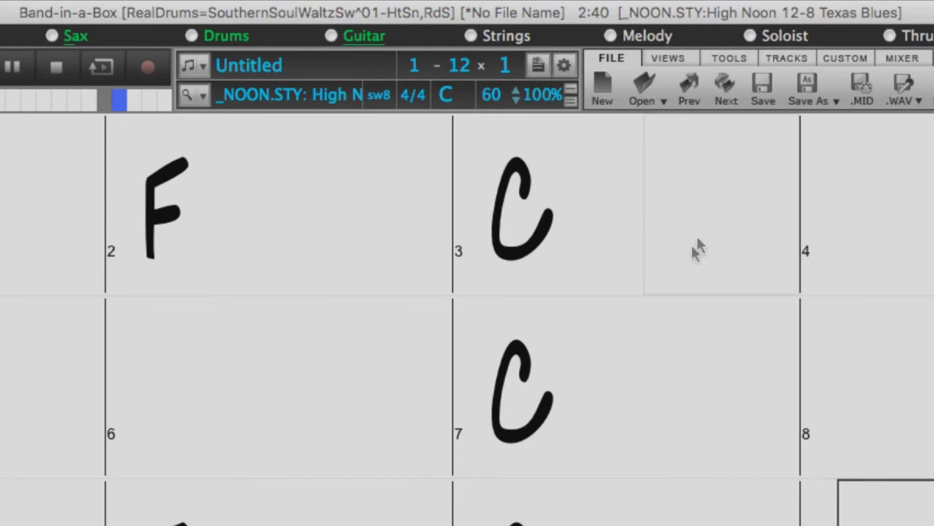
Generate random titles from the Tools tab until the song is named 'Unrelenting Wonder'.
click(732, 60)
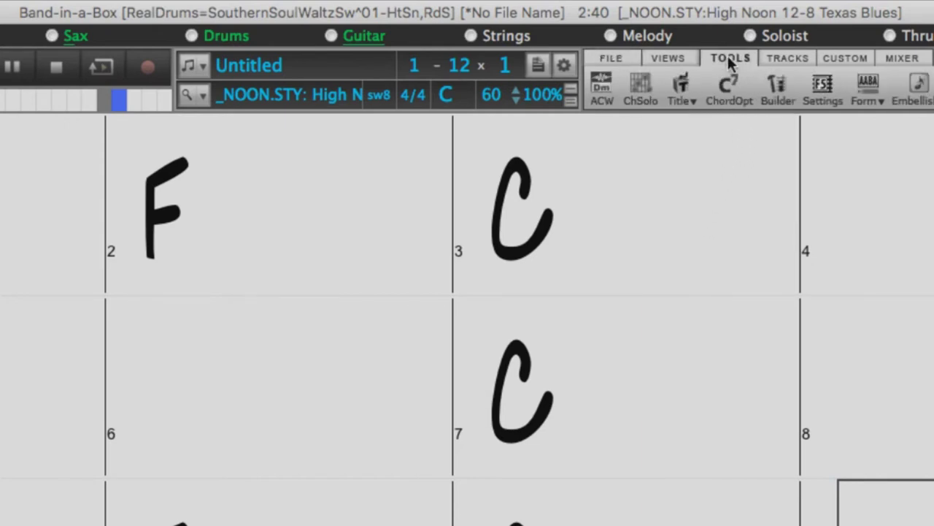
click(682, 87)
click(682, 86)
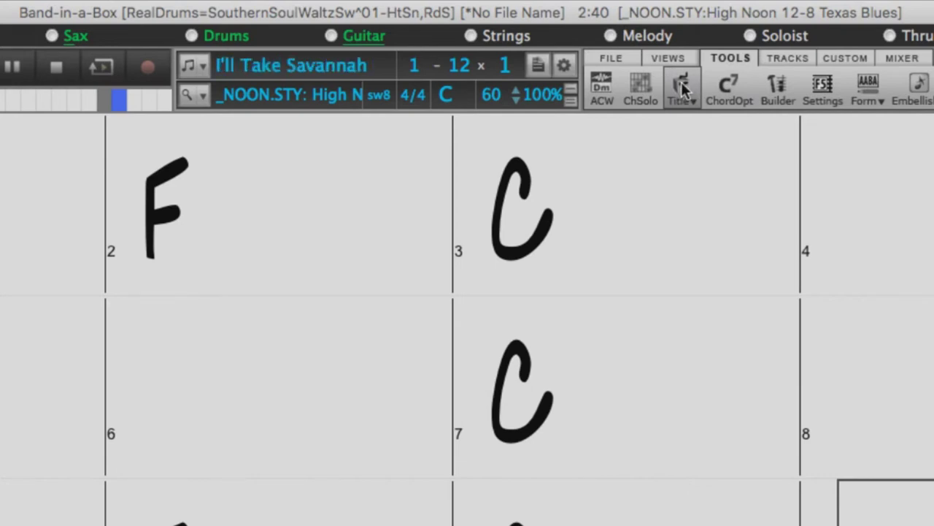
click(682, 87)
click(683, 86)
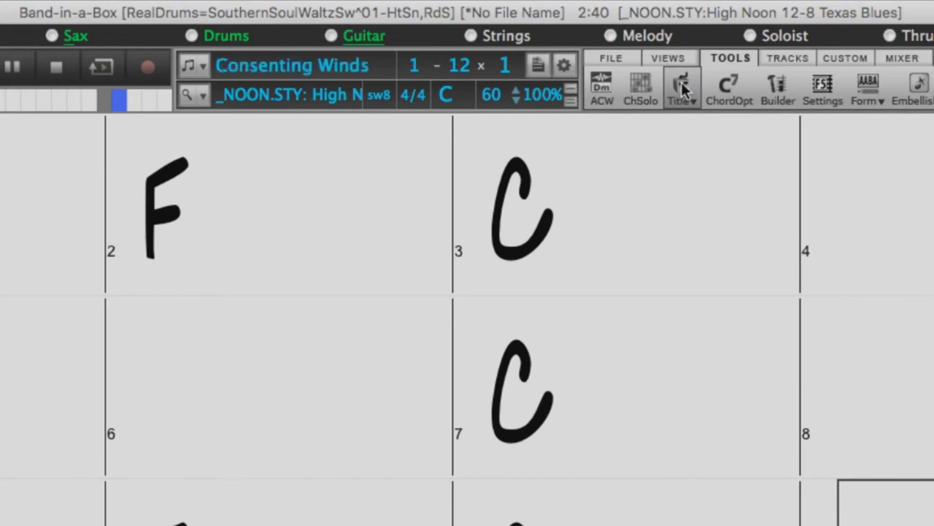
click(683, 86)
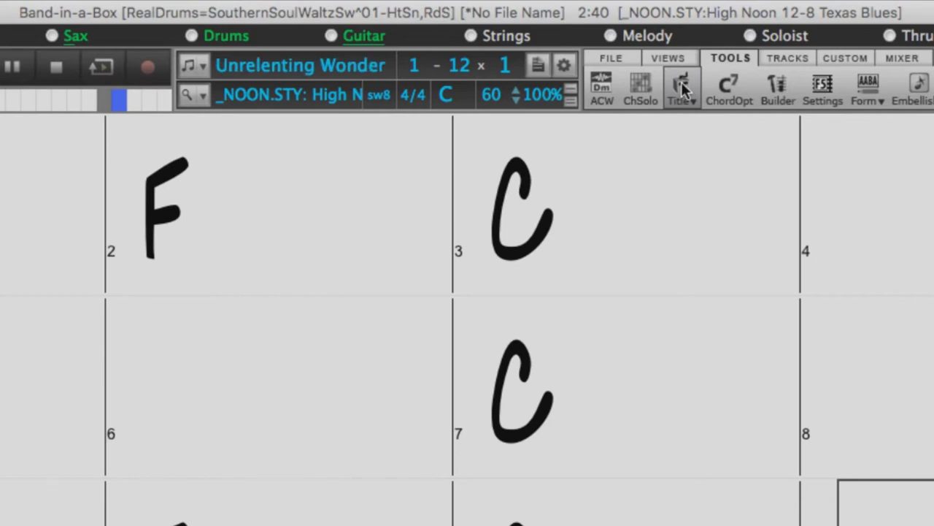